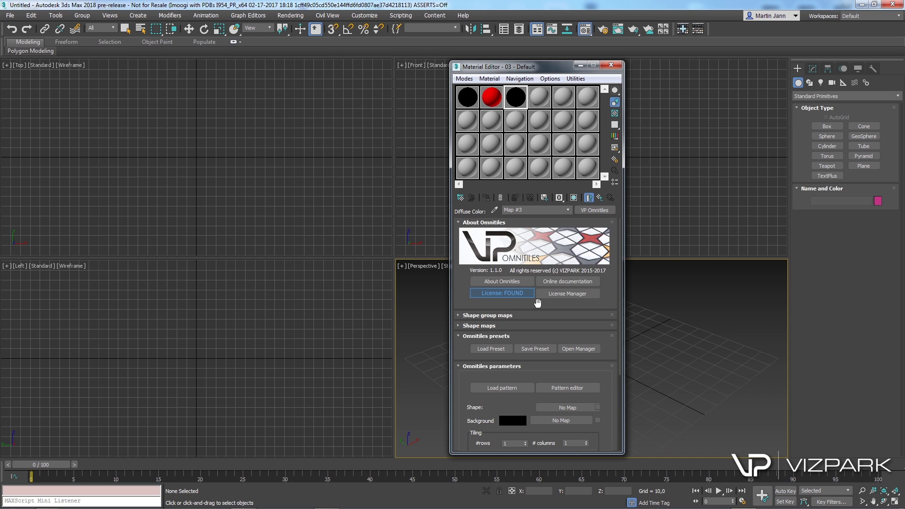
click(538, 100)
click(488, 104)
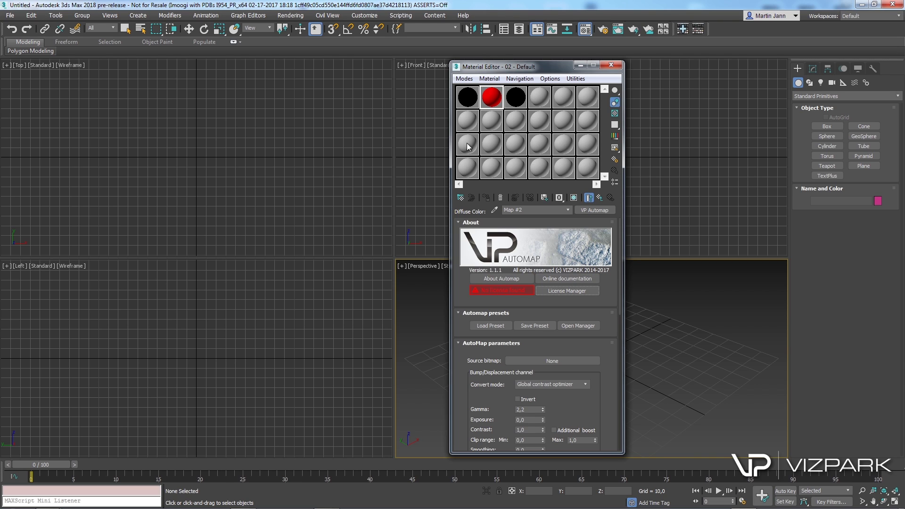
click(463, 106)
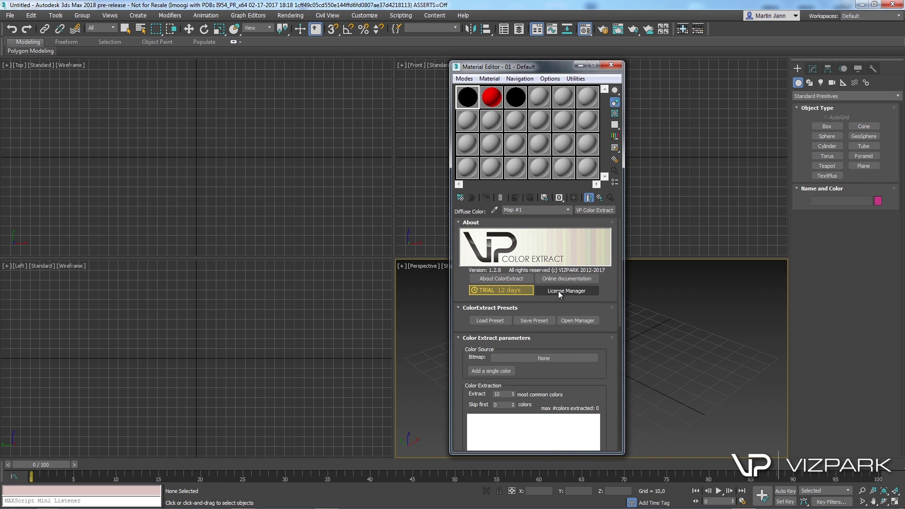
click(514, 108)
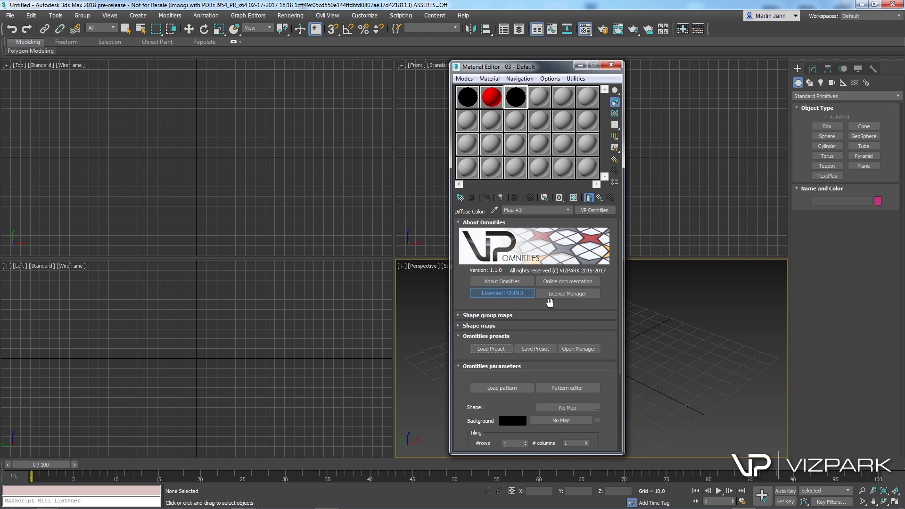
click(553, 297)
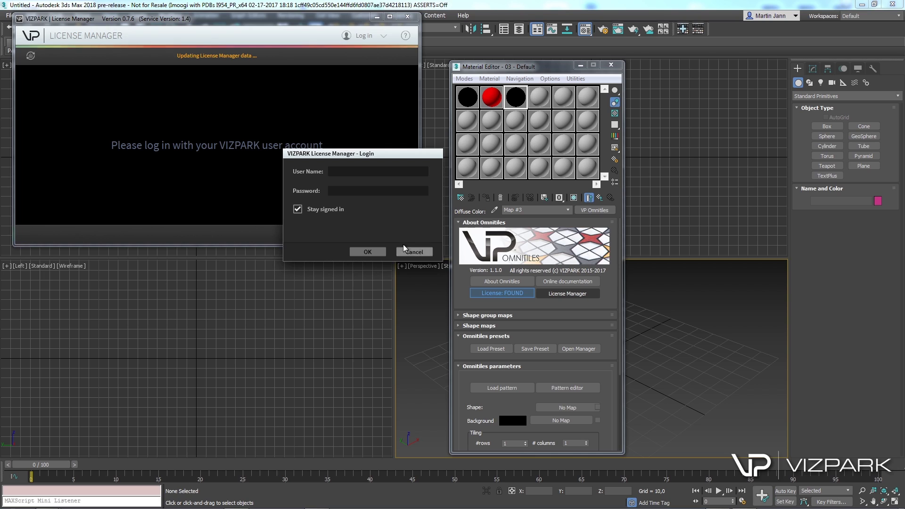
drag(356, 156, 435, 160)
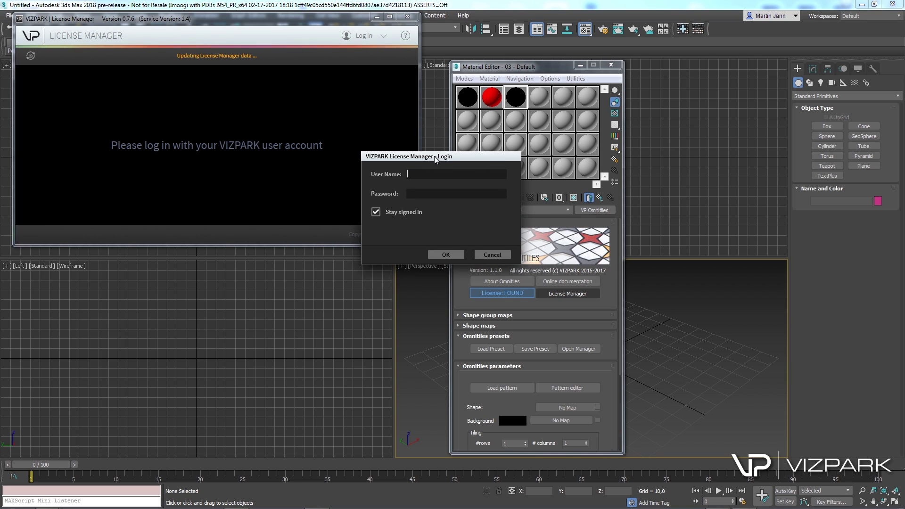
text(pixelsonic)
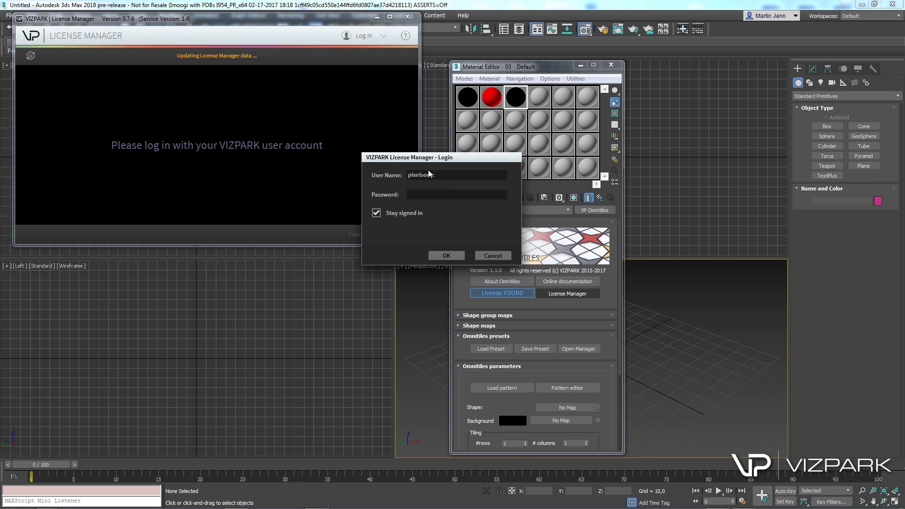
text(*******)
text(**********)
click(446, 255)
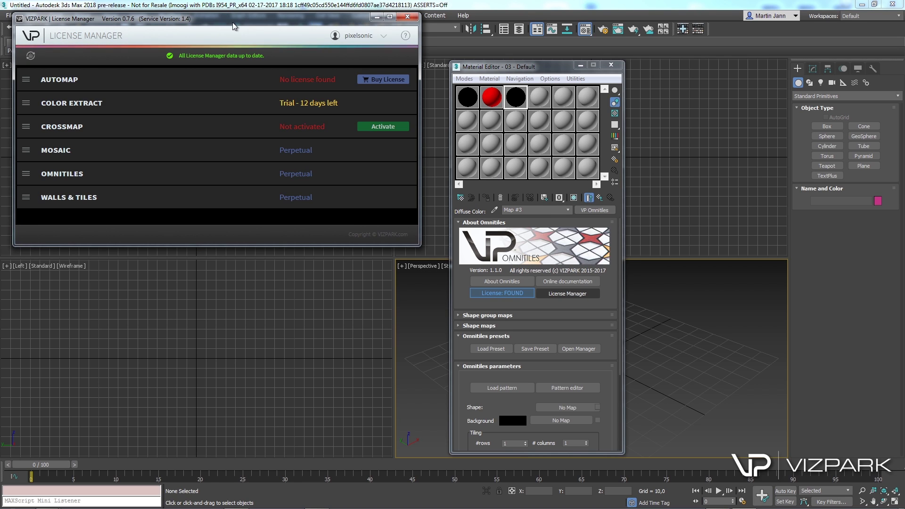
- Place the License Manager mid-screen with the Material Editor moved to the right
drag(234, 26, 257, 155)
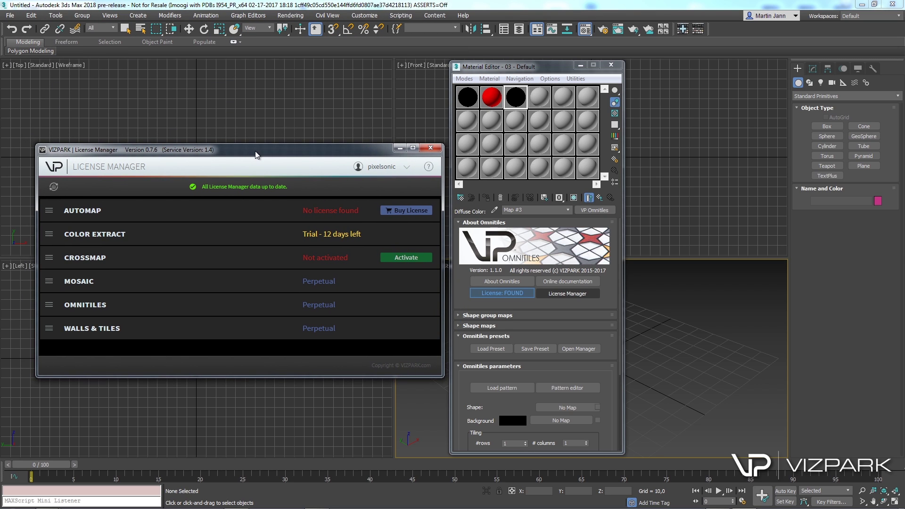
drag(511, 71, 669, 59)
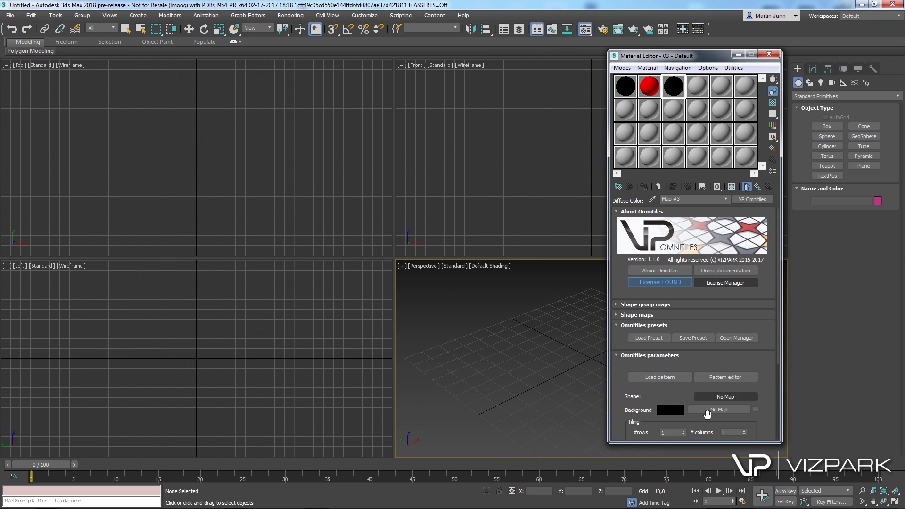
click(725, 282)
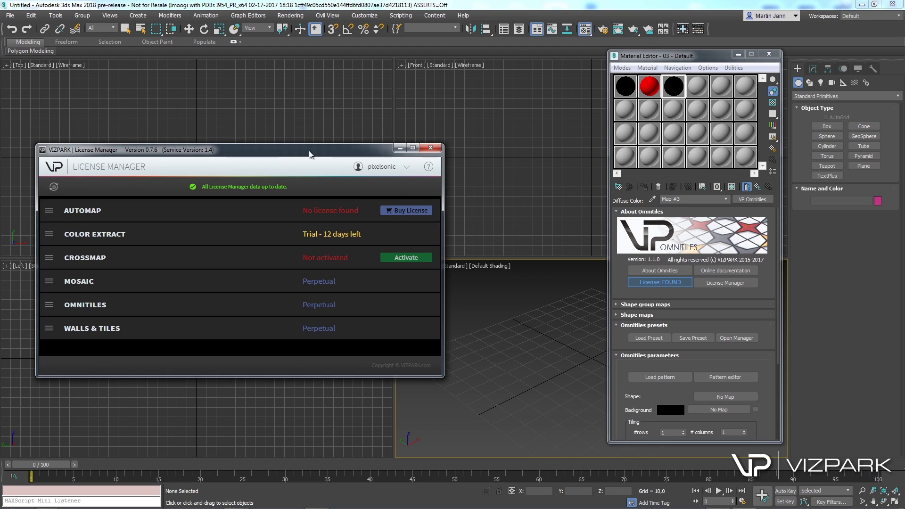
drag(309, 151, 441, 149)
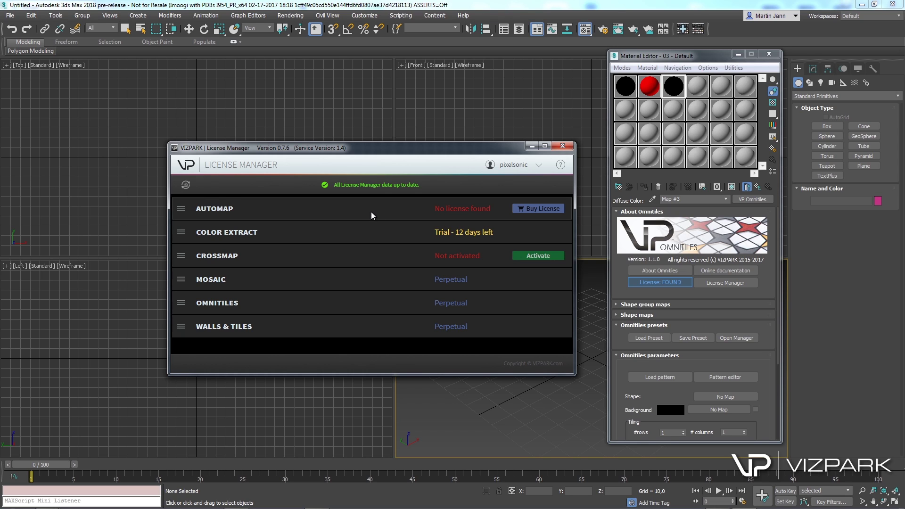
- Review Color Extract's license details, then expand the CROSSMAP license details
click(370, 231)
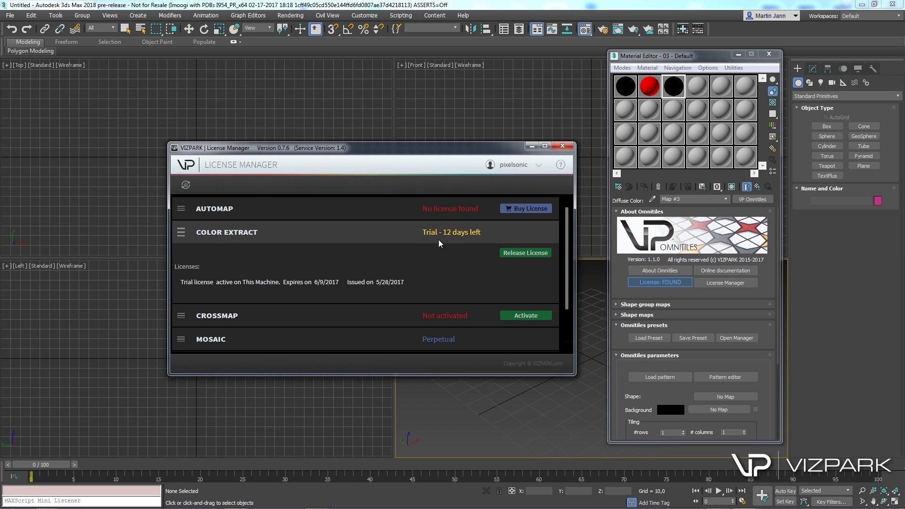
click(372, 236)
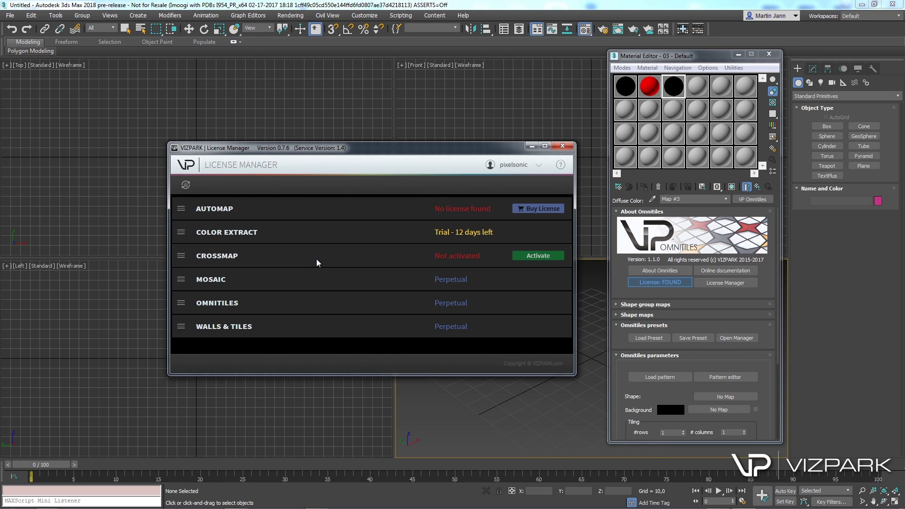
click(317, 262)
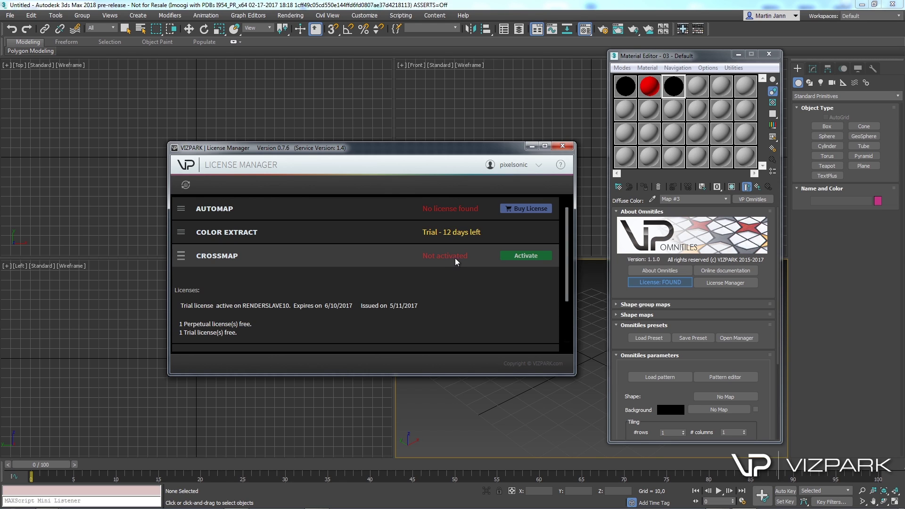
- Activate a perpetual CROSSMAP license, then reopen License Manager from the Automap map slot
click(527, 257)
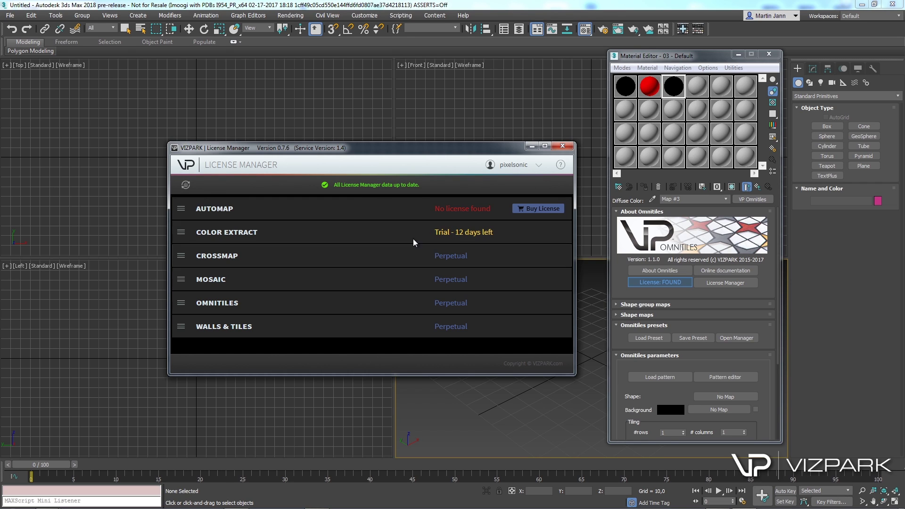
click(448, 259)
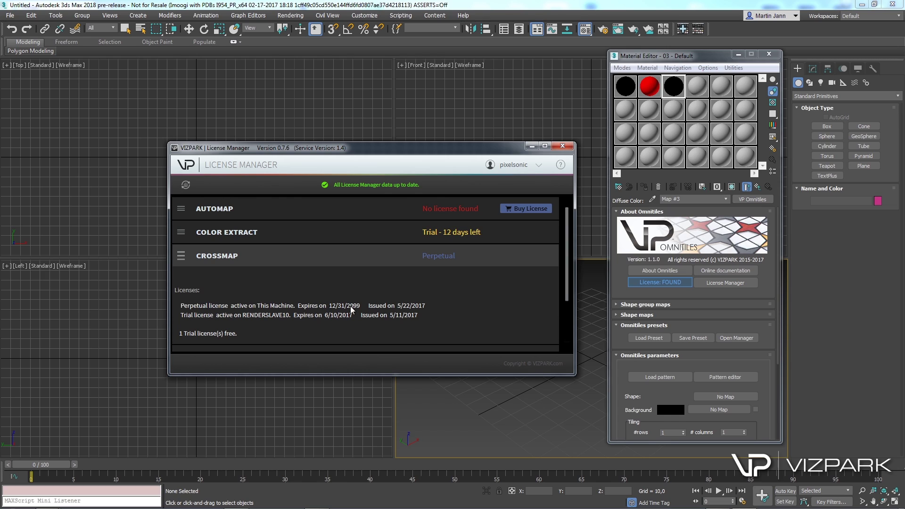
click(369, 263)
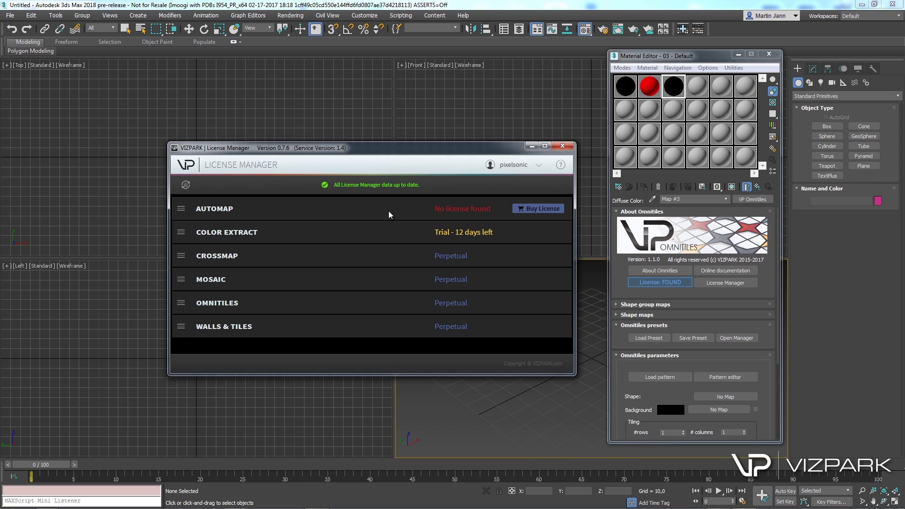
click(649, 92)
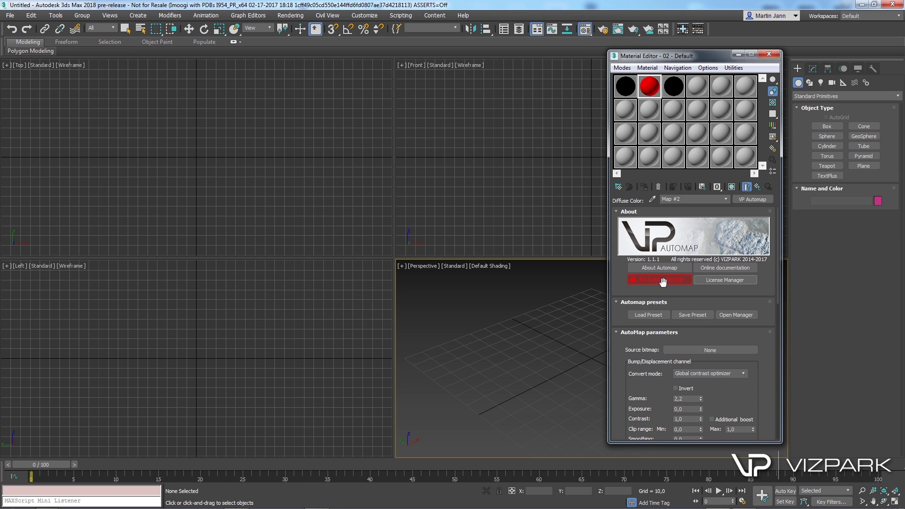
click(725, 280)
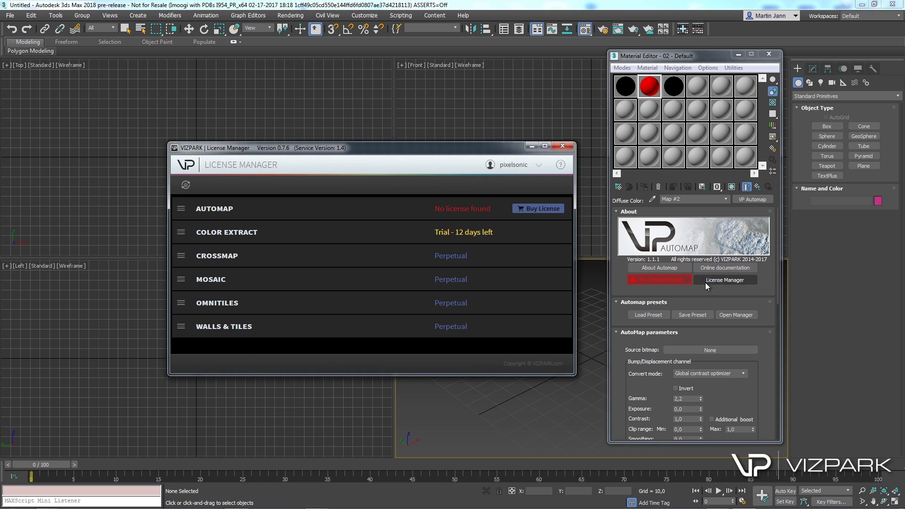
- Add the free Automap (Demo) variant to the cart and proceed to checkout
click(537, 209)
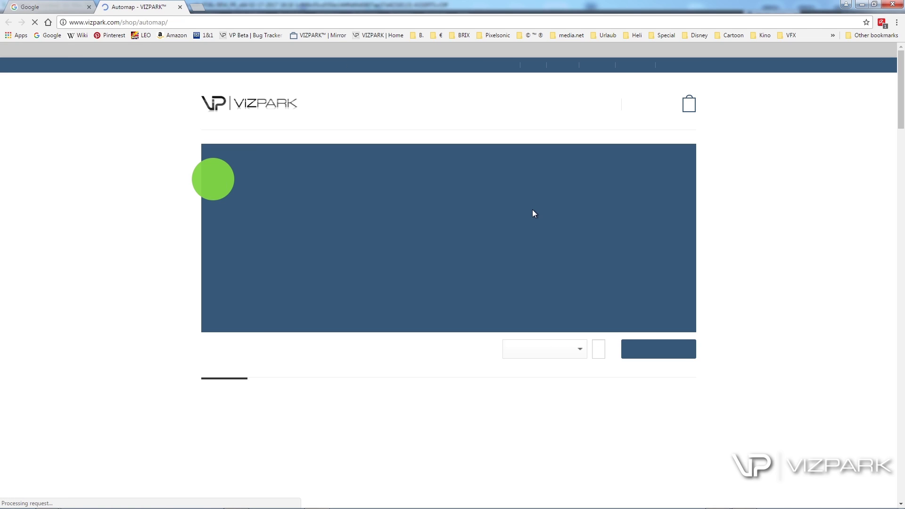
scroll(567, 260, down, 2)
click(566, 257)
click(551, 302)
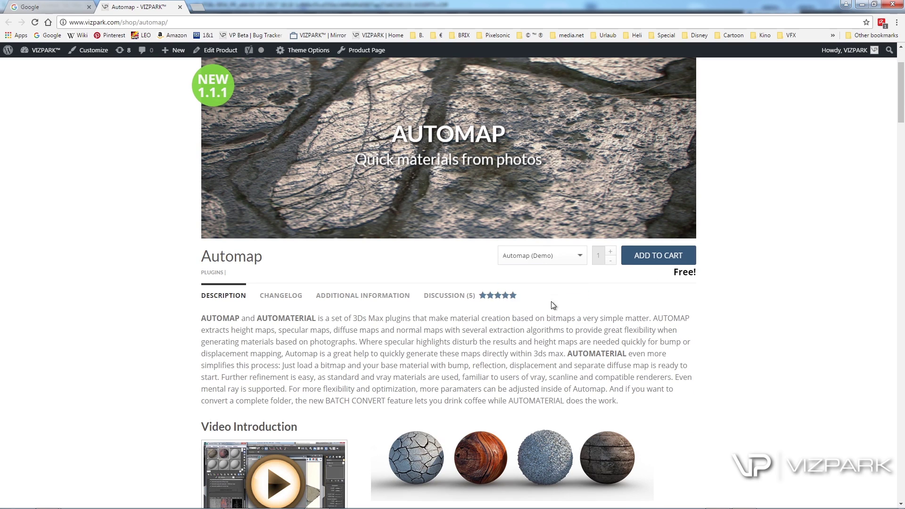
click(661, 260)
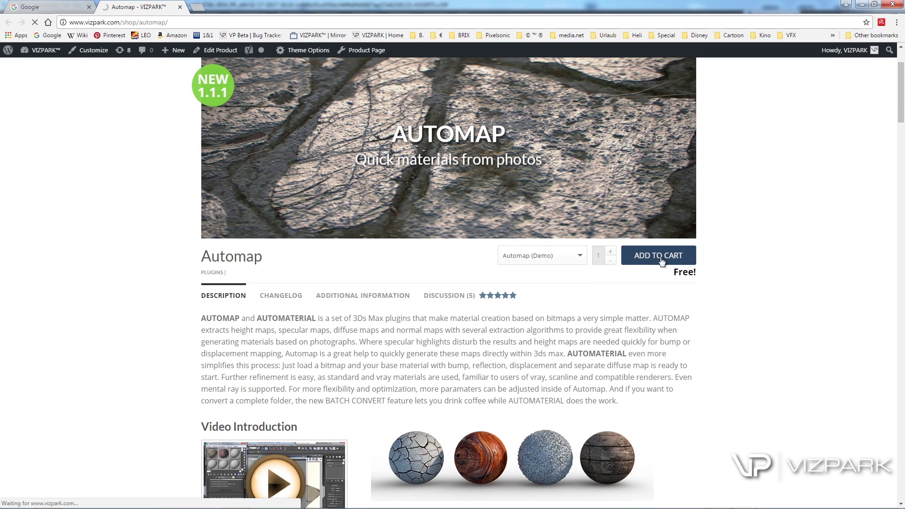
scroll(738, 201, down, 1)
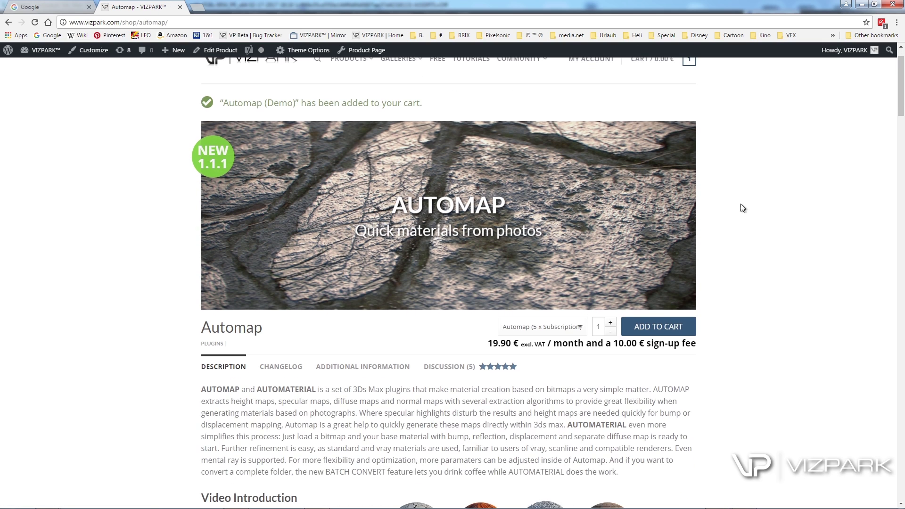
mouse_move(656, 58)
click(623, 182)
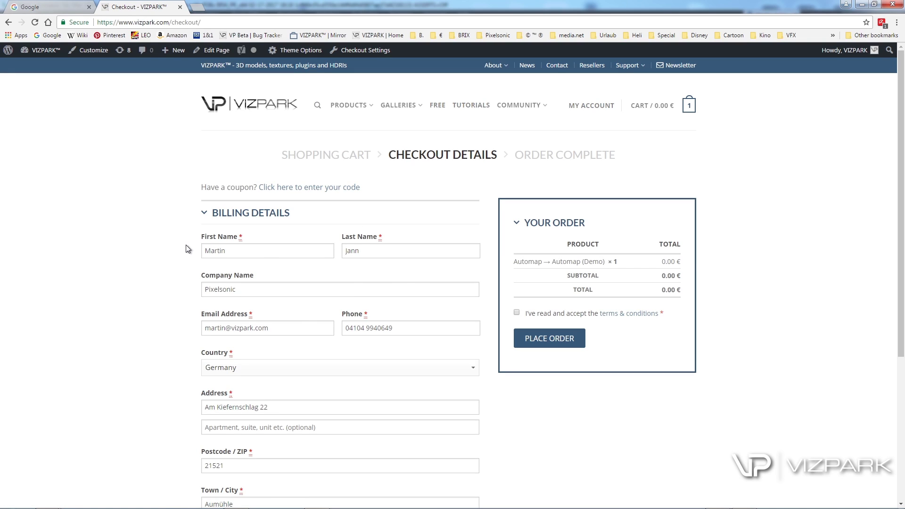
- Choose 3DS MAX and Corona Renderer, accept the terms, and place the demo order
scroll(186, 248, down, 1)
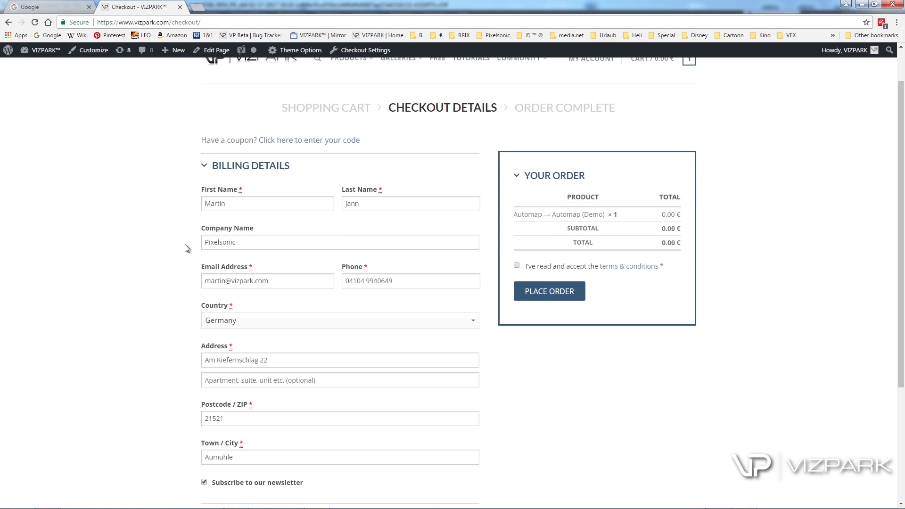
scroll(186, 249, down, 2)
scroll(183, 251, down, 2)
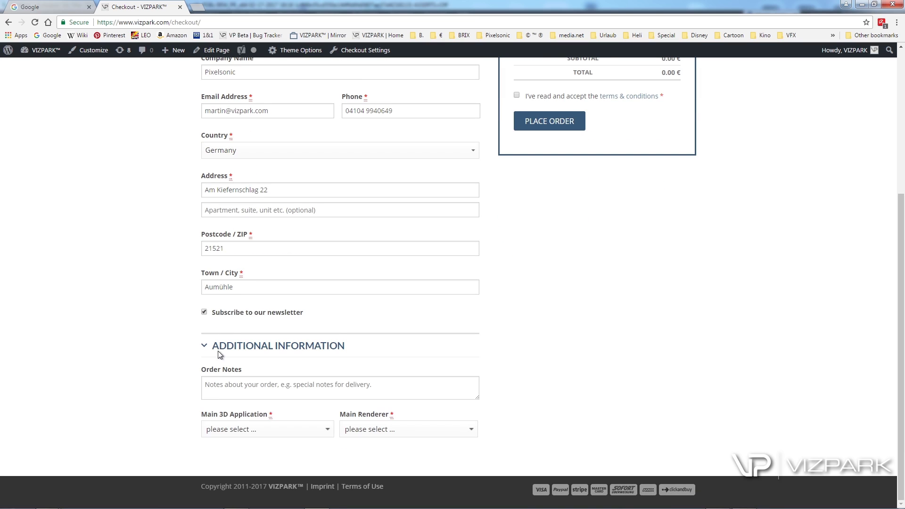
click(253, 429)
click(247, 233)
click(387, 429)
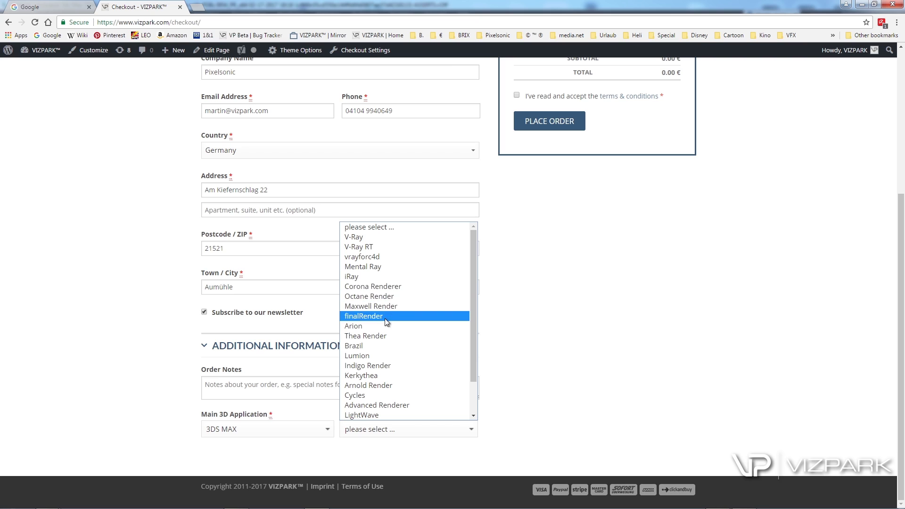
click(390, 286)
scroll(613, 297, up, 1)
scroll(534, 259, up, 2)
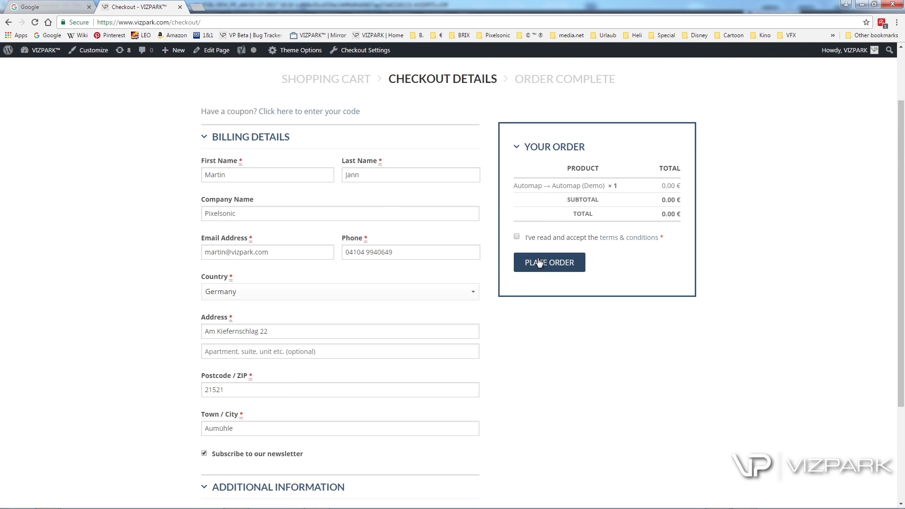
click(517, 236)
click(545, 259)
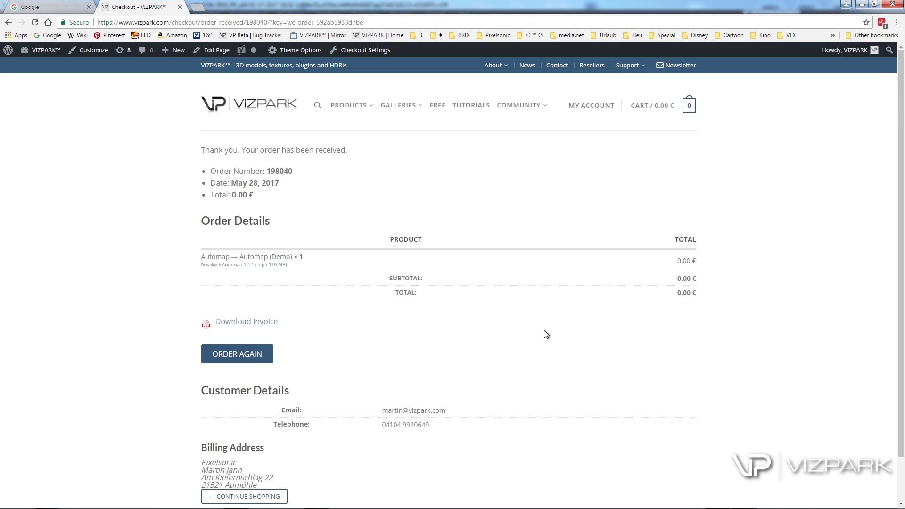
- Show My Account's licenses list with the free Automap trial from order 198040
mouse_move(591, 105)
click(599, 112)
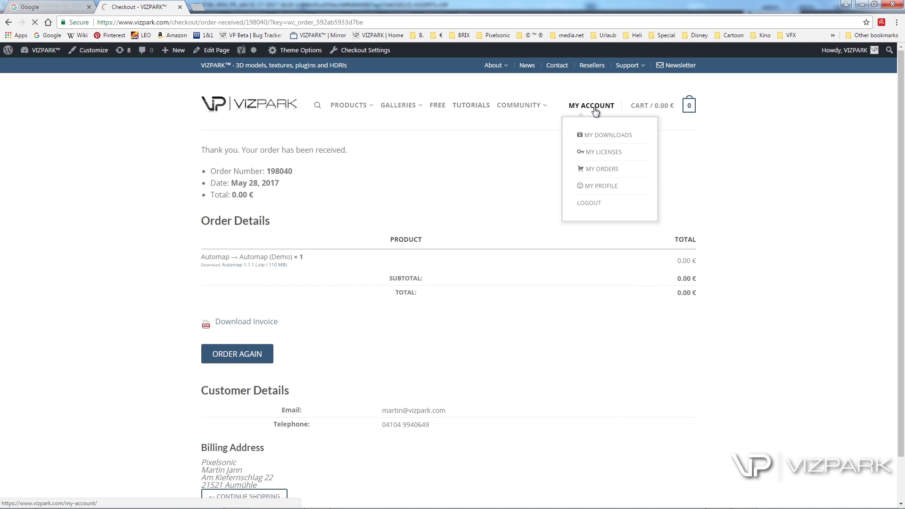
click(604, 151)
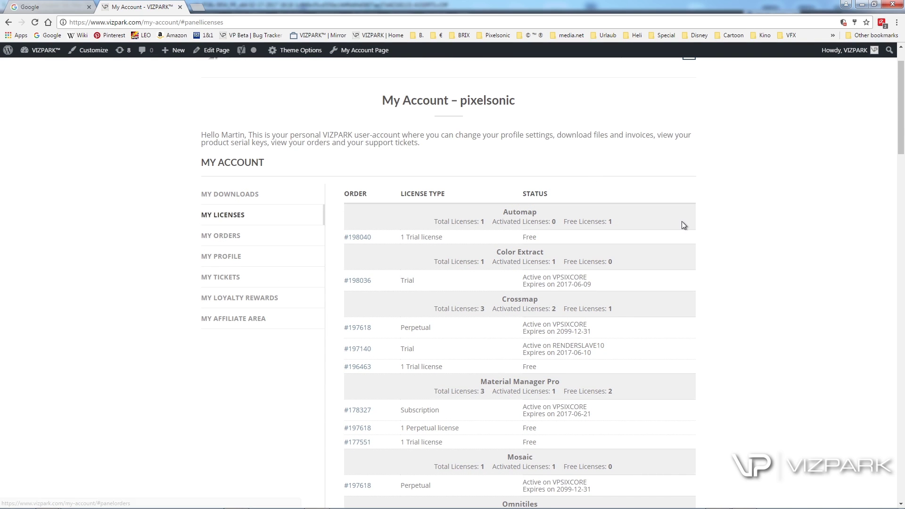
scroll(683, 221, down, 2)
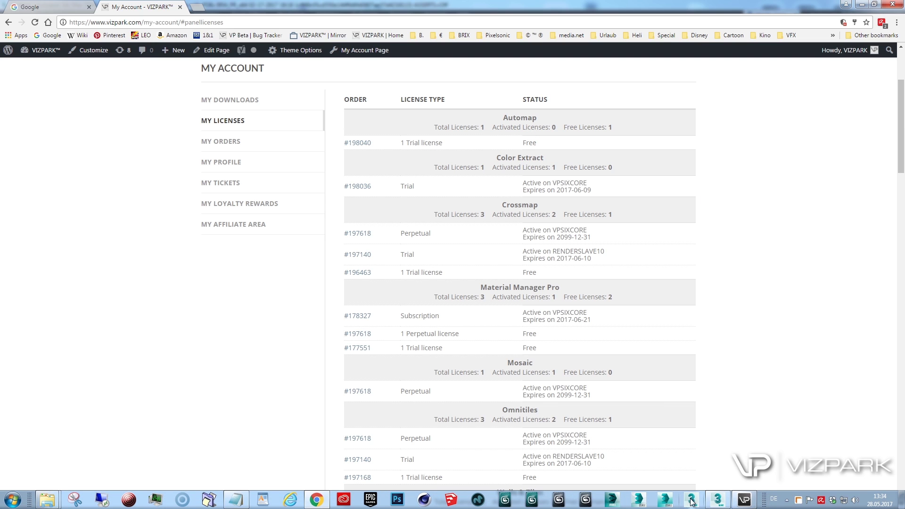
- Refresh License Manager, activate the 15-day Automap trial license, and close the window
click(718, 499)
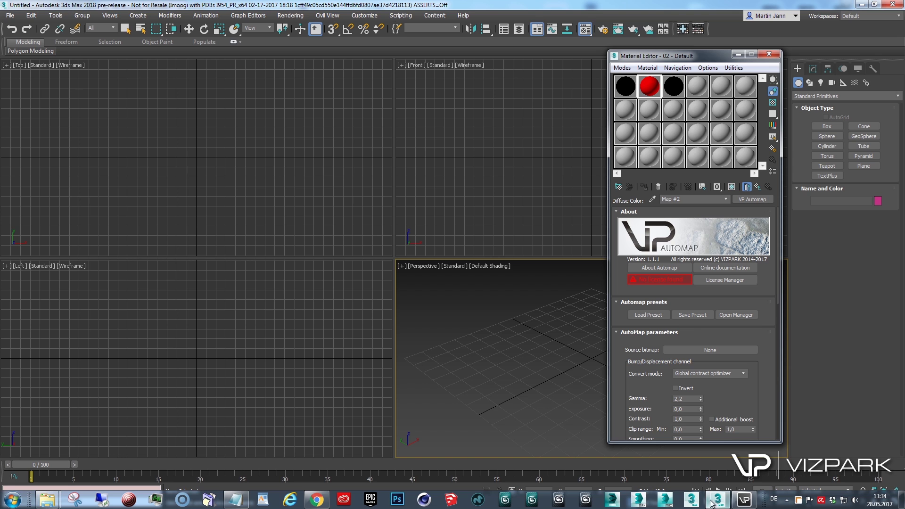
click(727, 280)
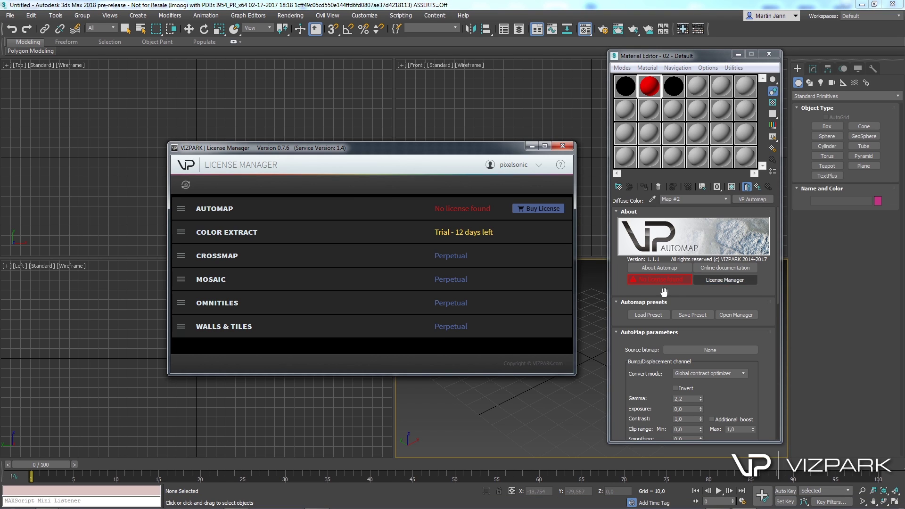
click(186, 184)
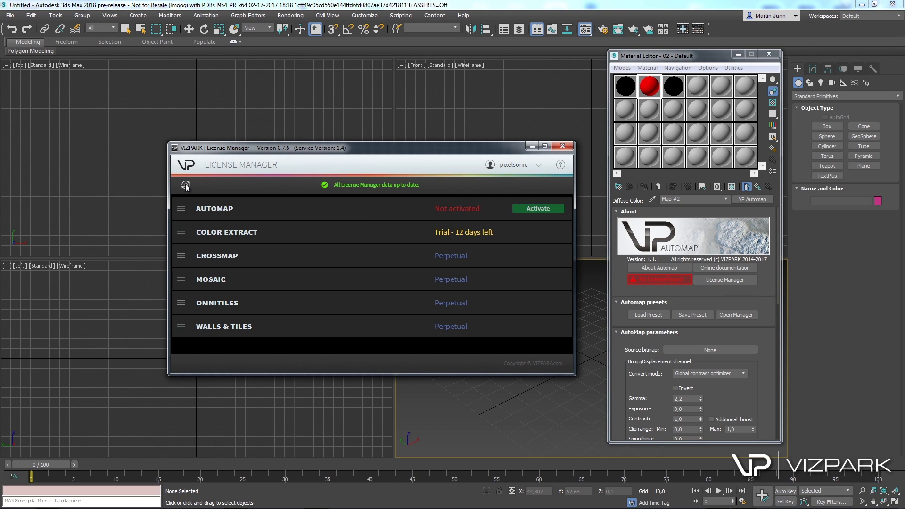
click(459, 212)
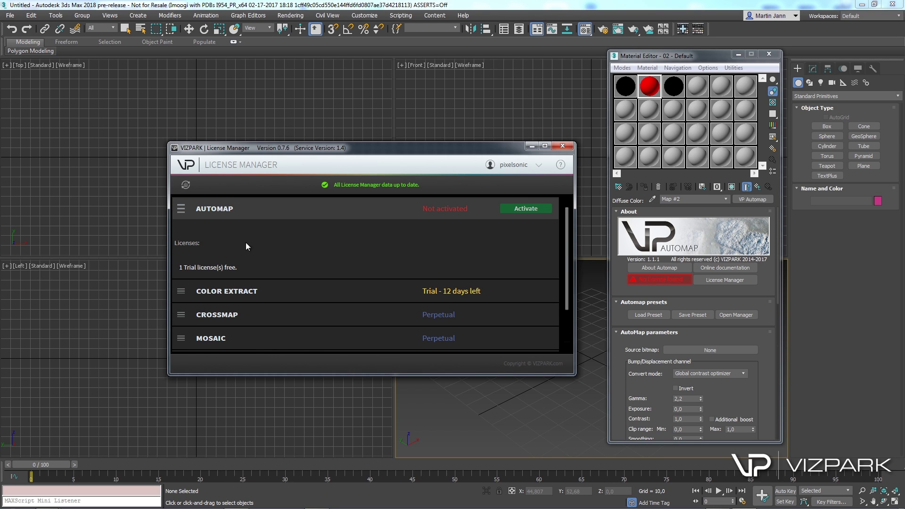
click(527, 211)
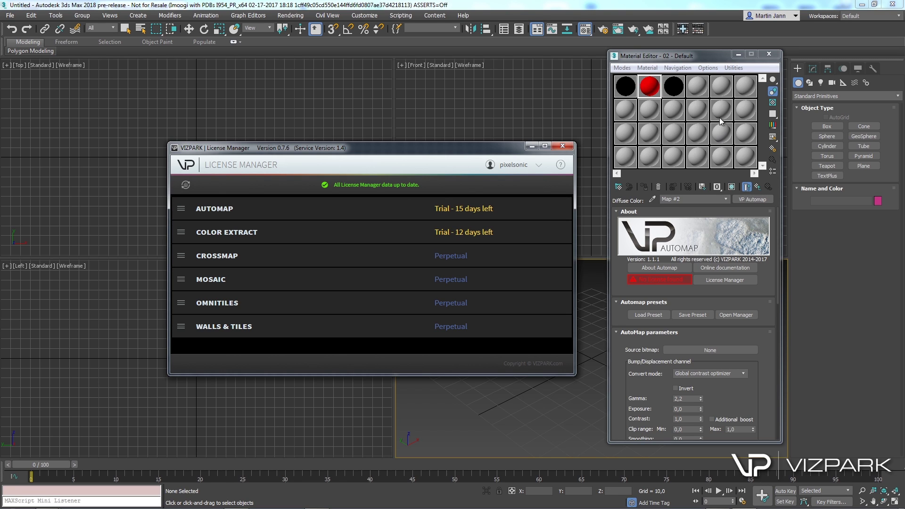
click(562, 146)
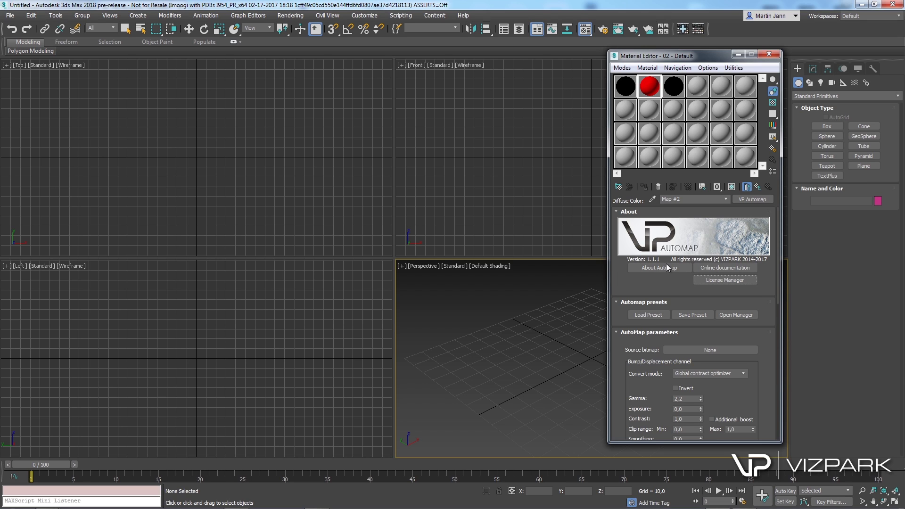
- From the Omnitiles material slot, release this machine's perpetual Omnitiles license
click(631, 91)
click(673, 86)
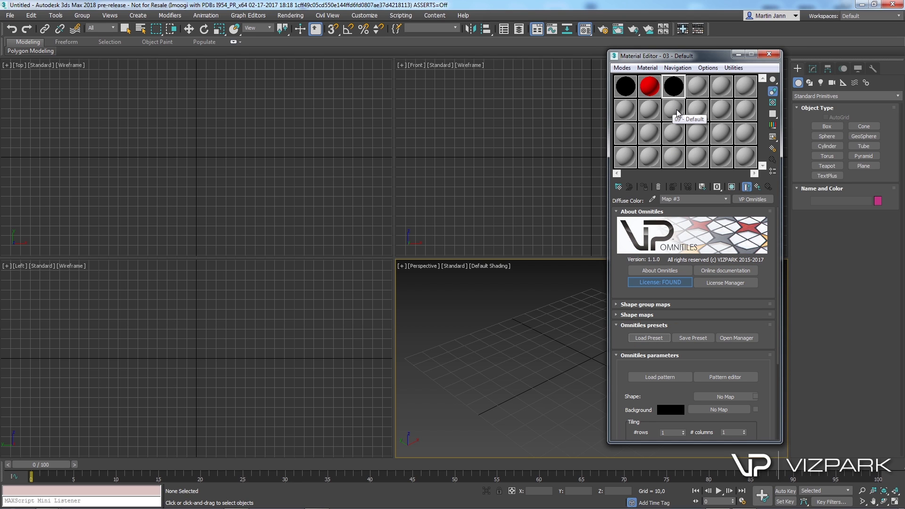
click(725, 282)
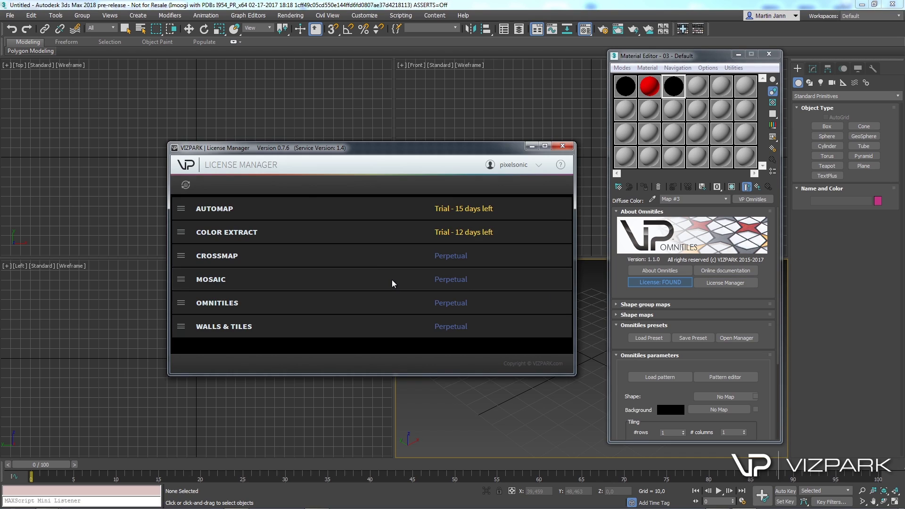
click(383, 304)
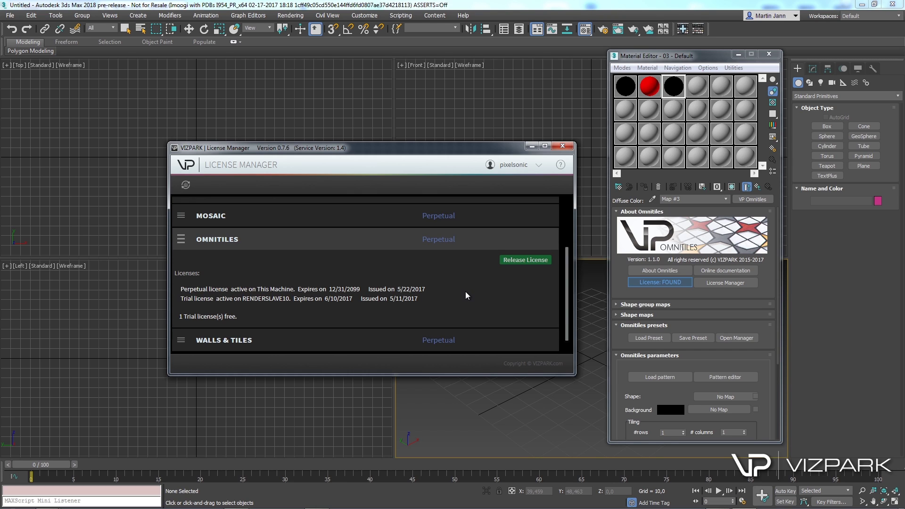
click(525, 263)
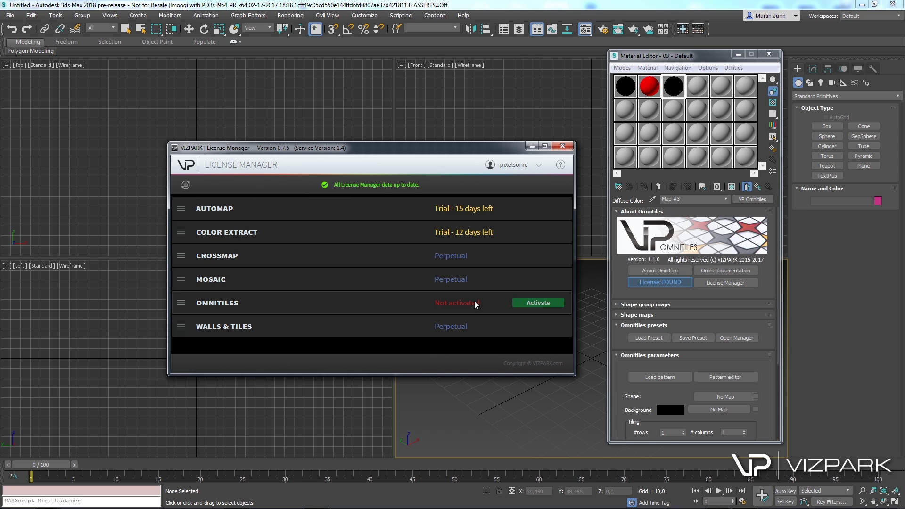
click(541, 167)
- Open License Manager Help and scroll through the Reference Guide in Chrome
click(560, 165)
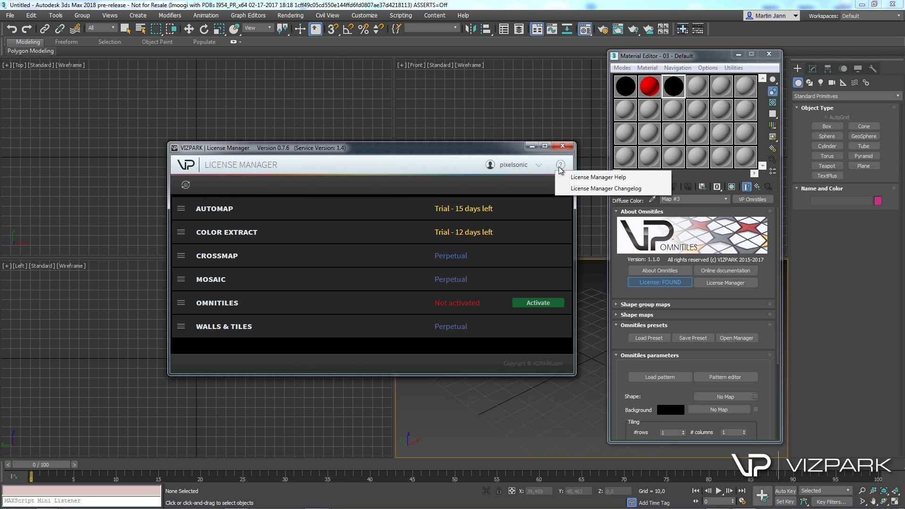
click(586, 179)
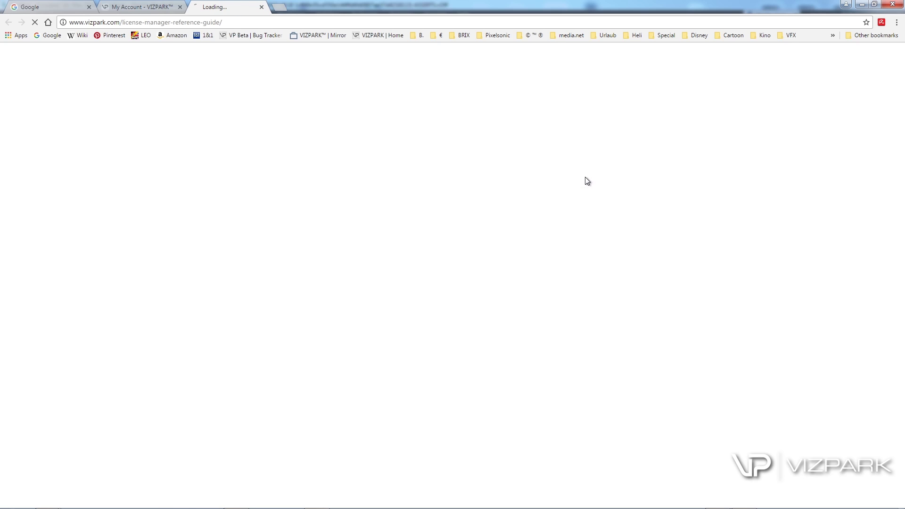
scroll(565, 231, down, 5)
scroll(593, 226, down, 5)
scroll(592, 227, down, 6)
scroll(593, 227, down, 7)
scroll(592, 227, down, 5)
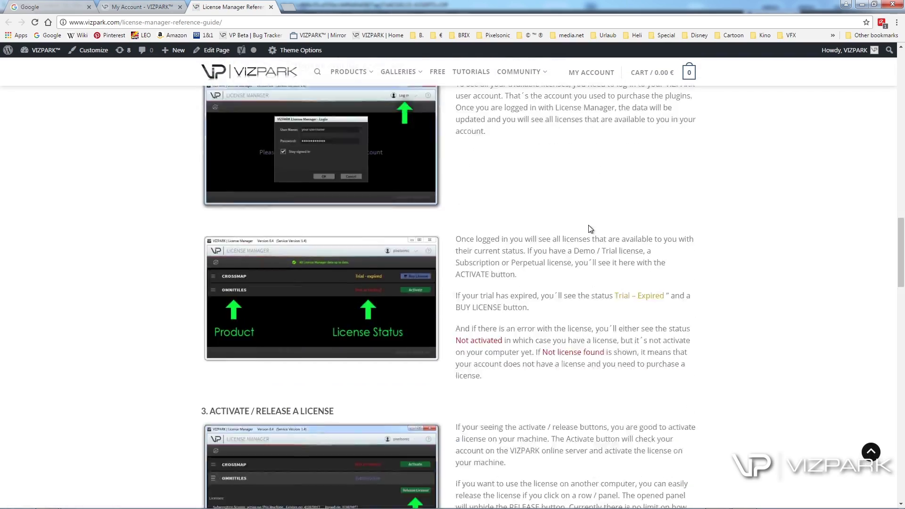
scroll(592, 227, down, 5)
scroll(594, 227, down, 5)
scroll(595, 225, down, 4)
scroll(595, 225, up, 5)
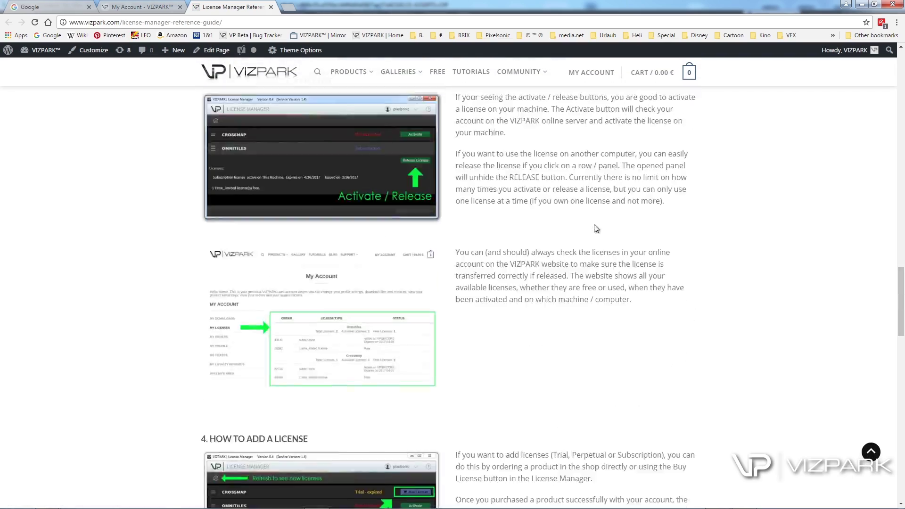
scroll(595, 226, up, 5)
scroll(598, 228, up, 5)
scroll(599, 231, up, 2)
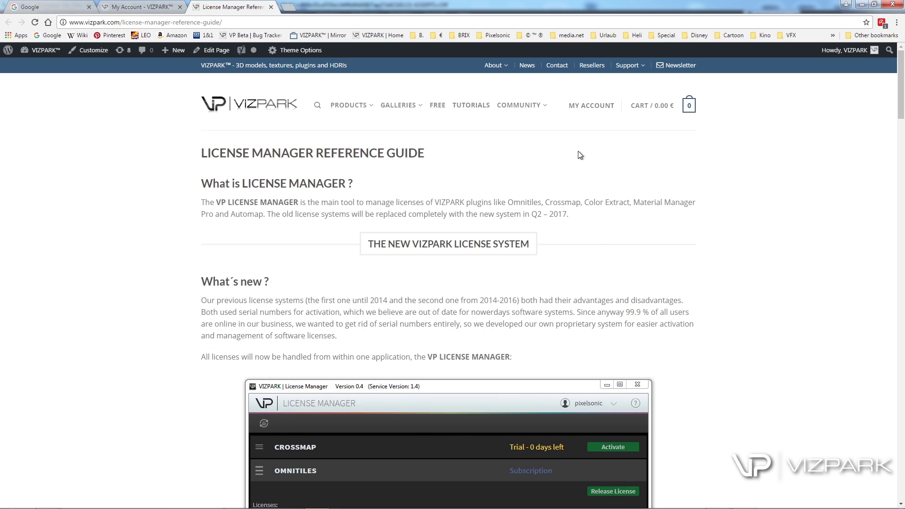
mouse_move(627, 65)
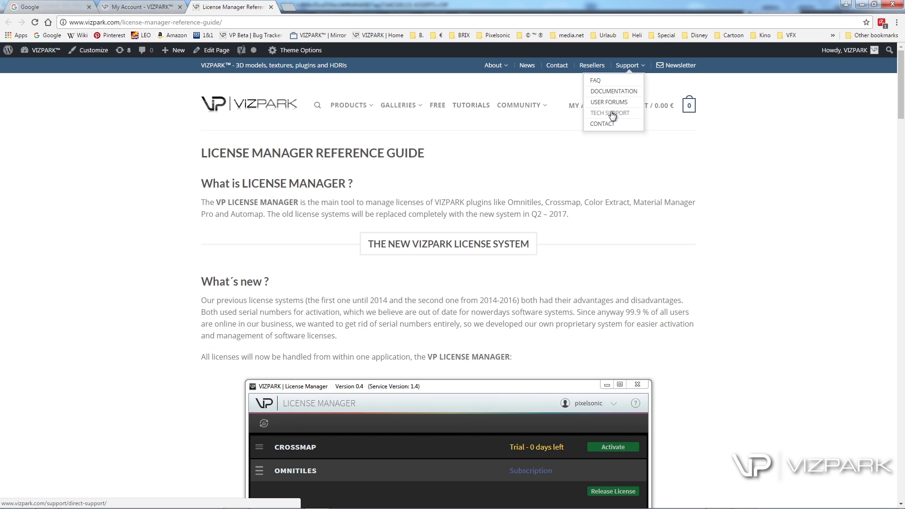
- Visit Tech Support and the Freshdesk knowledge base, then return to the licenses list
click(612, 113)
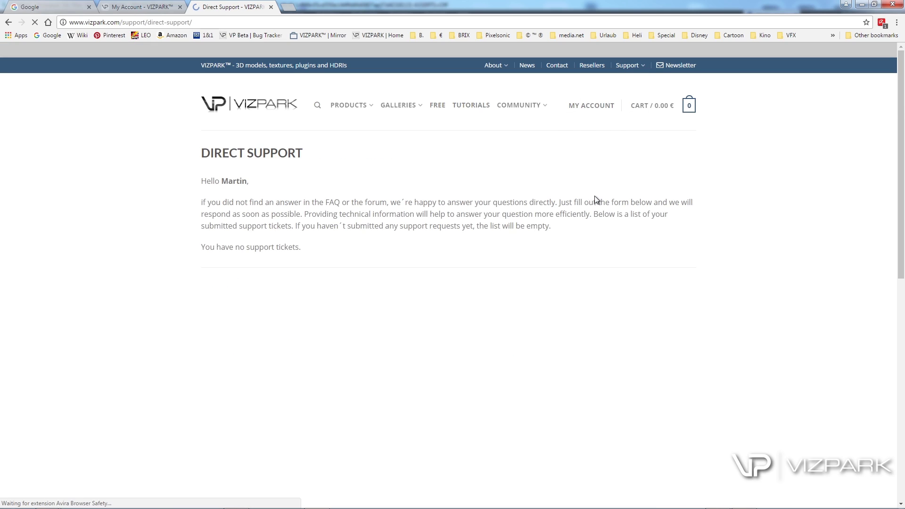
scroll(587, 202, down, 4)
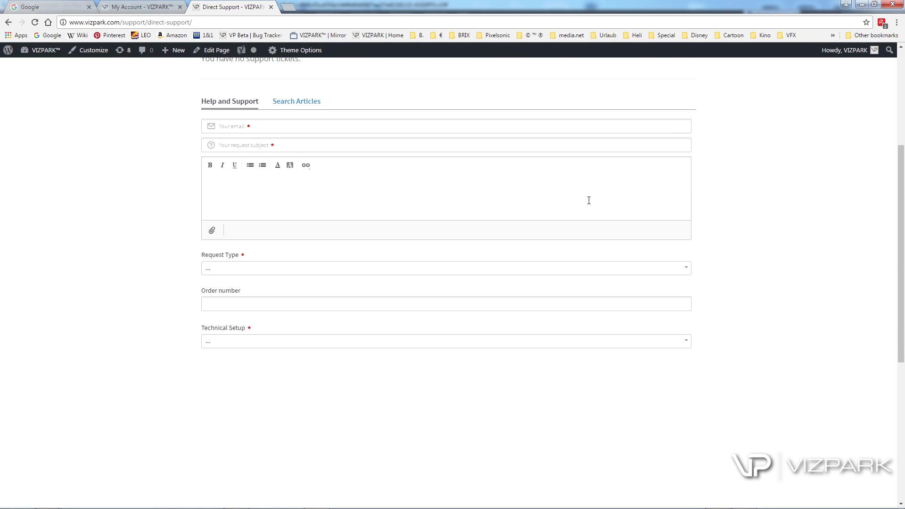
click(301, 104)
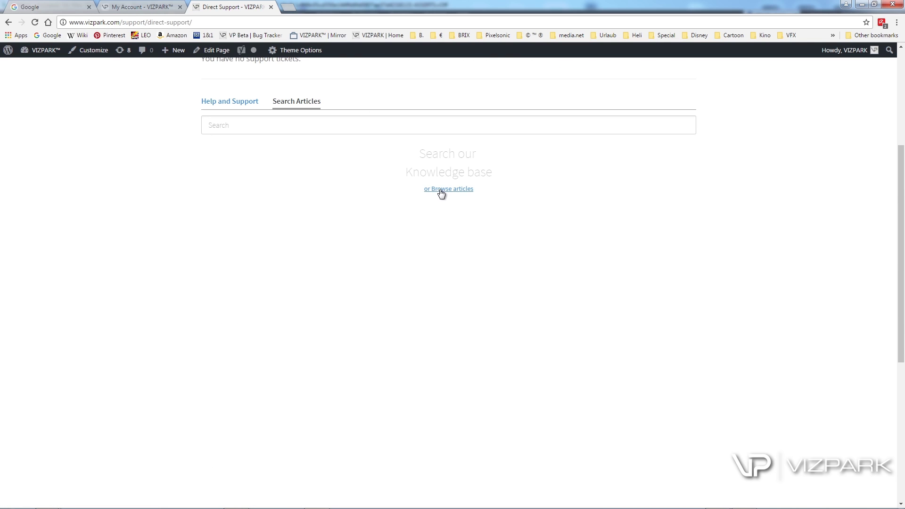
click(443, 189)
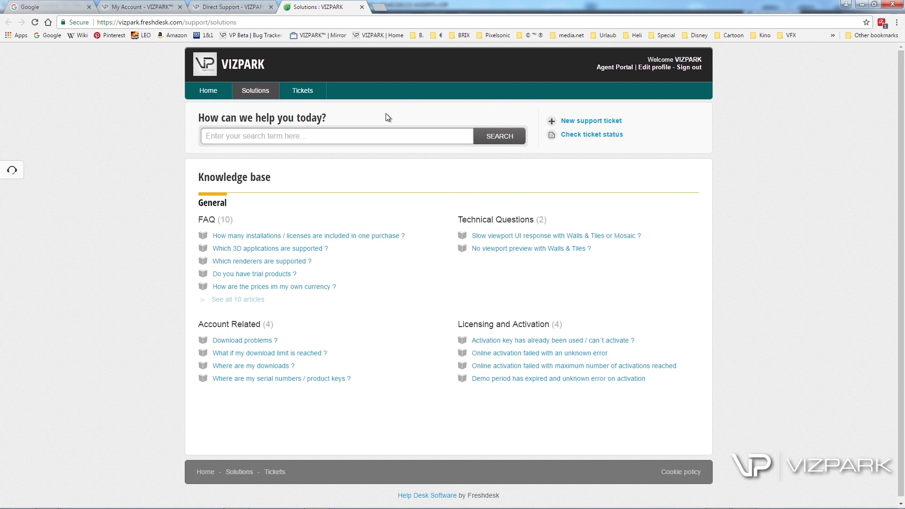
click(238, 8)
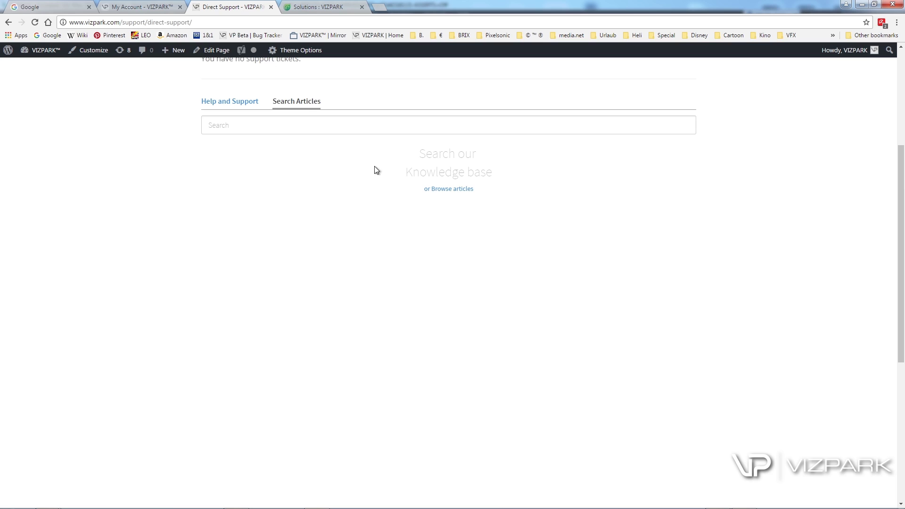
click(133, 8)
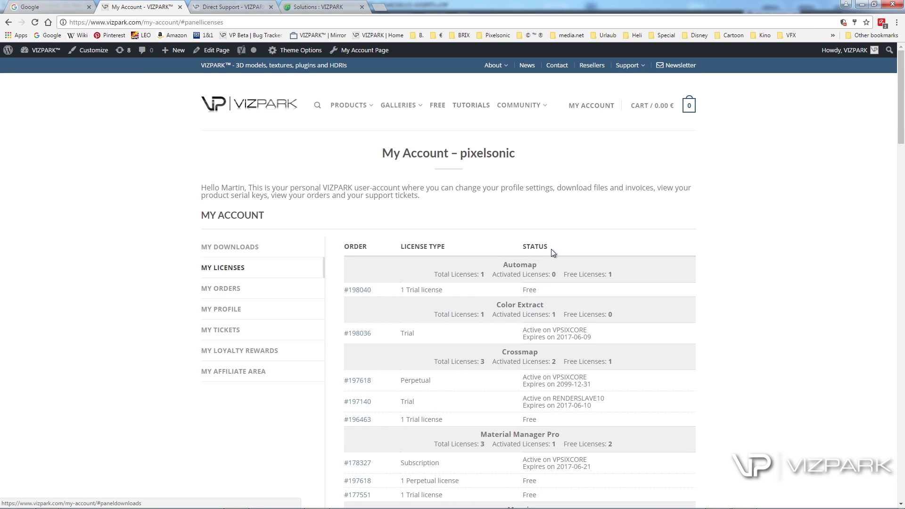